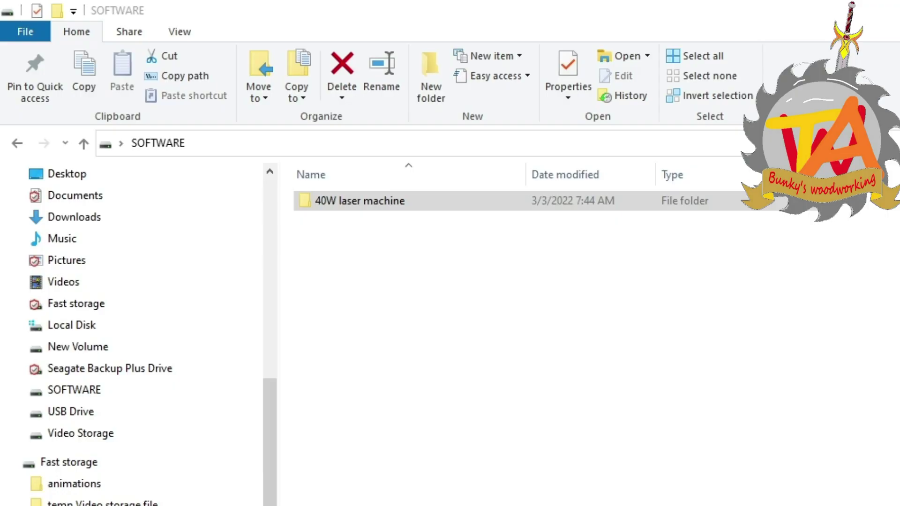
- Browse 40W laser machine > SOFTWARE > software in File Explorer, then return to SOFTWARE
double_click(365, 202)
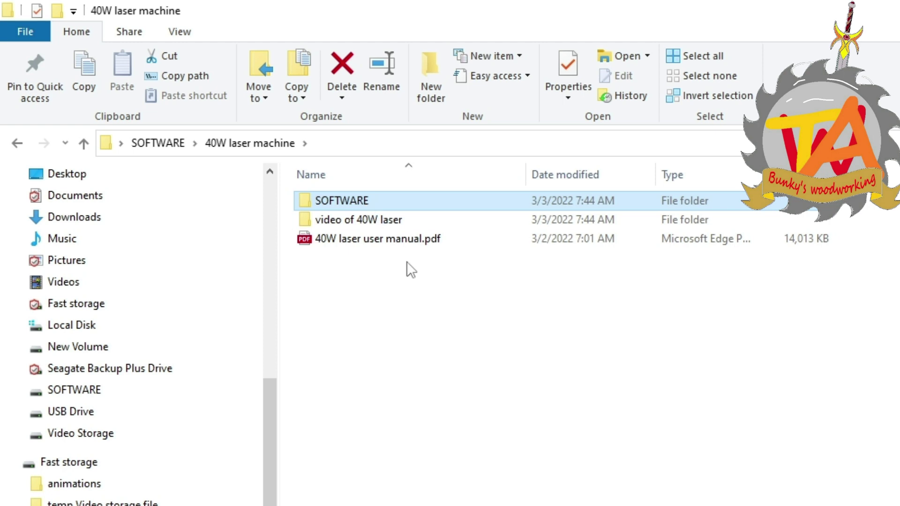
double_click(357, 200)
double_click(337, 220)
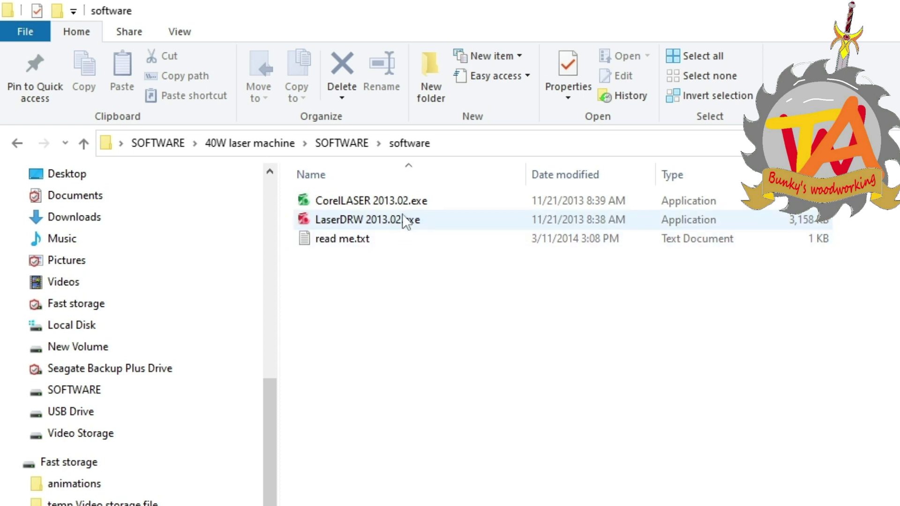
key("alt+Left")
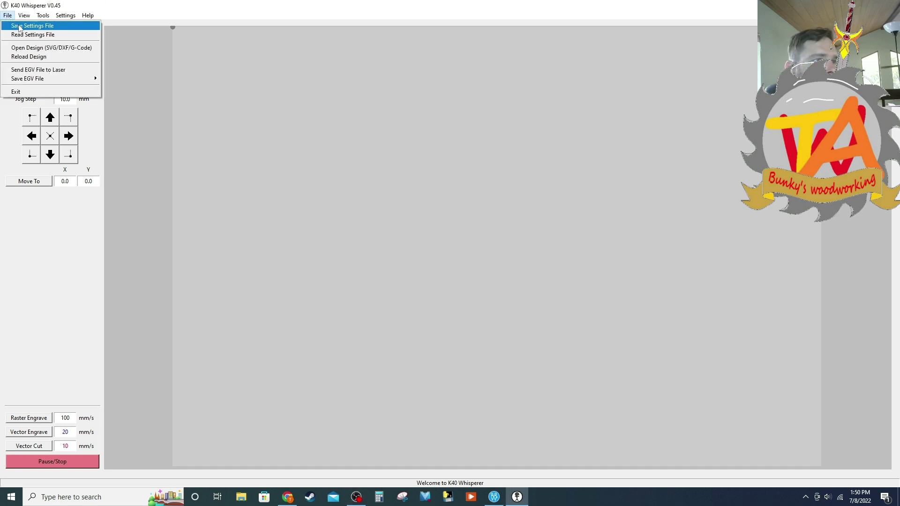
- Open the File menu in the empty K40 Whisperer window to start loading a design
left_click(28, 47)
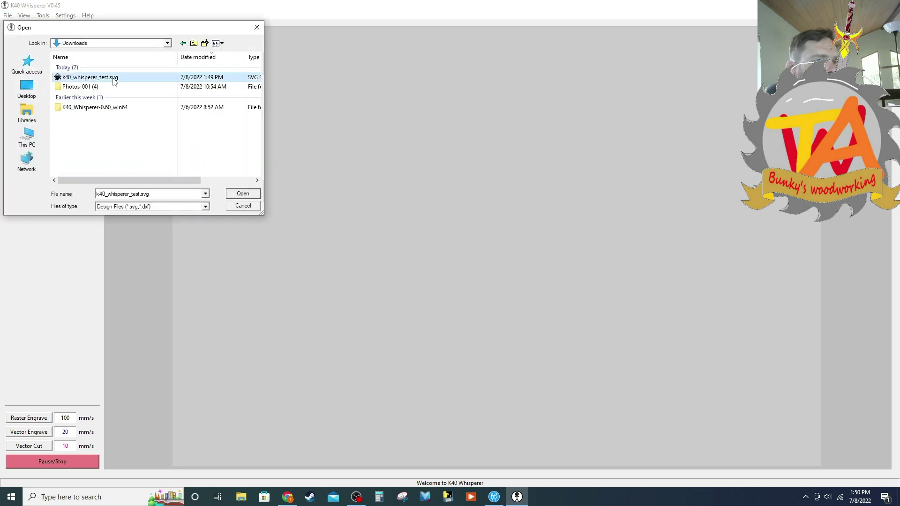
- Open k40_whisperer_test.svg from Downloads as the design file
left_click(242, 194)
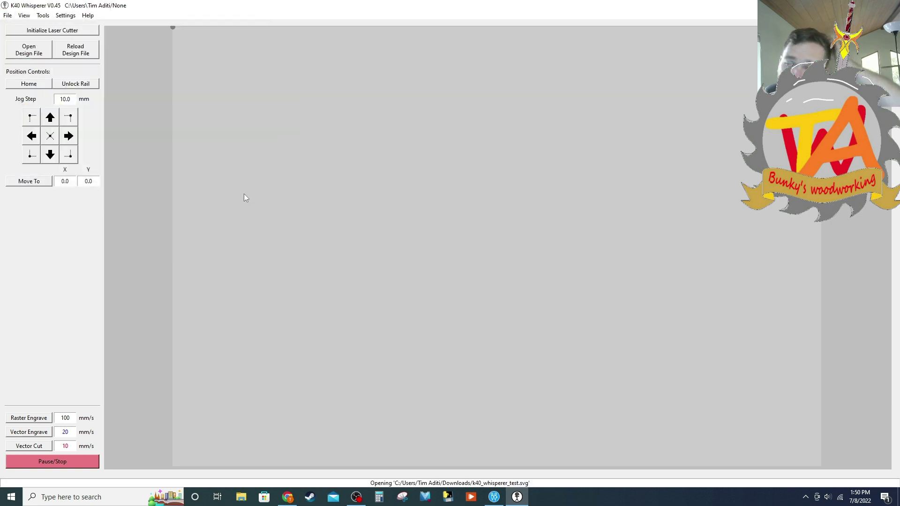